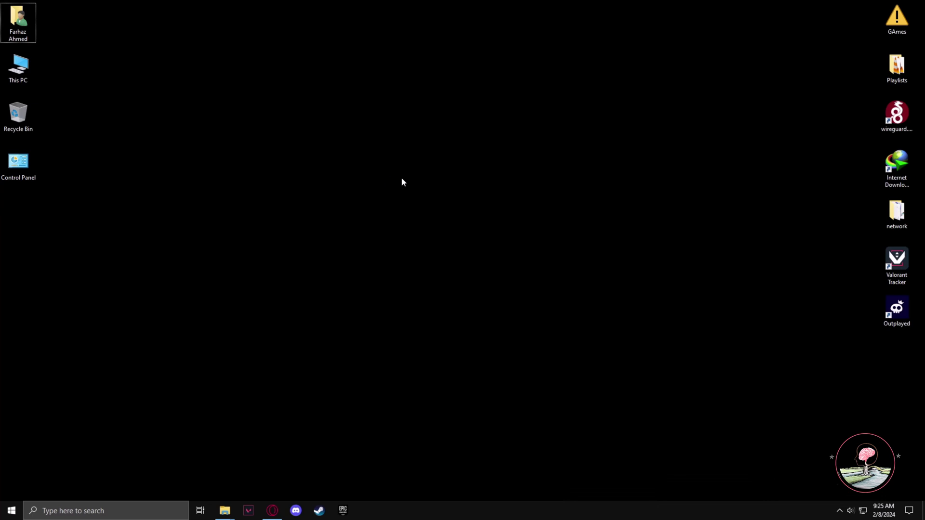
Open Control Panel from its desktop icon to show all its items.
{"action": "double_click", "coordinate": [16, 178]}
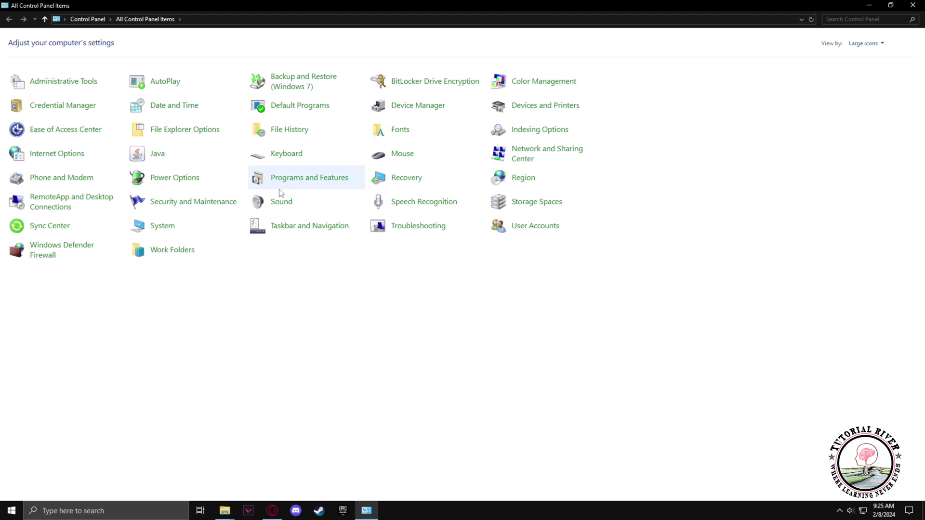
Find VALORANT in Programs and Features and bring up its Uninstall option.
{"action": "left_click", "coordinate": [307, 183]}
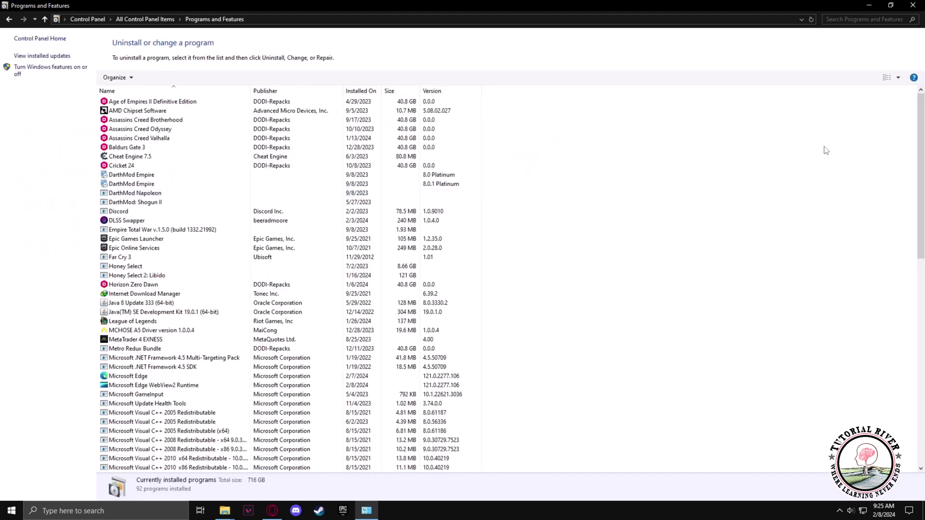
{"action": "left_click_drag", "start_coordinate": [921, 127], "coordinate": [921, 340]}
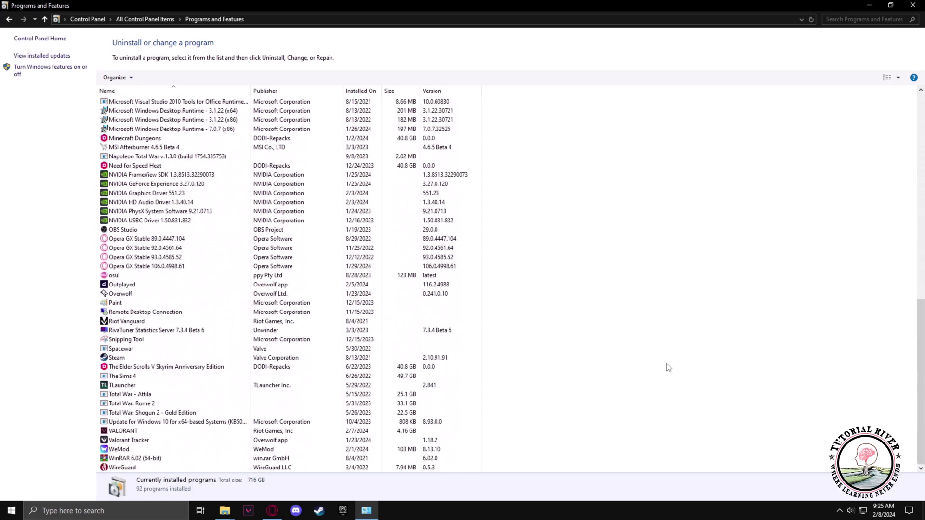
{"action": "right_click", "coordinate": [133, 434]}
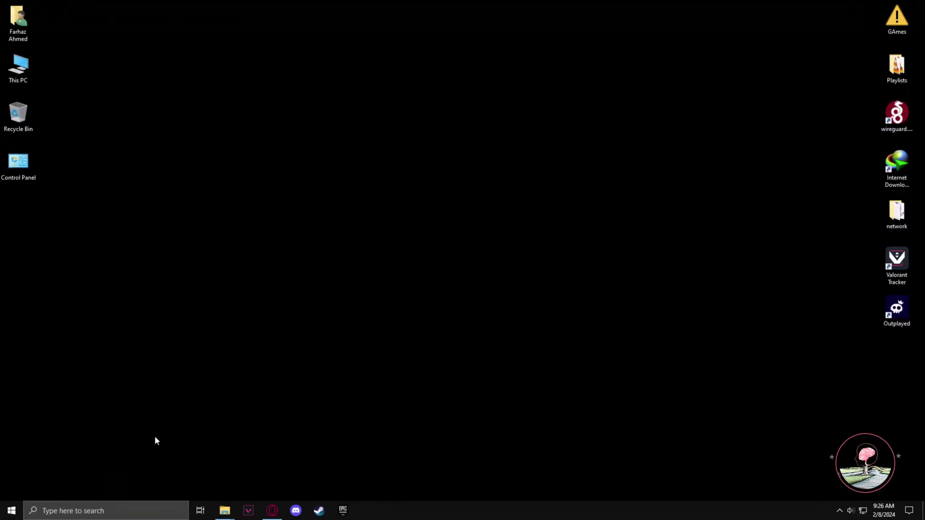
Search for 'settings', launch Settings, and go to the Apps & features list.
{"action": "left_click", "coordinate": [109, 510]}
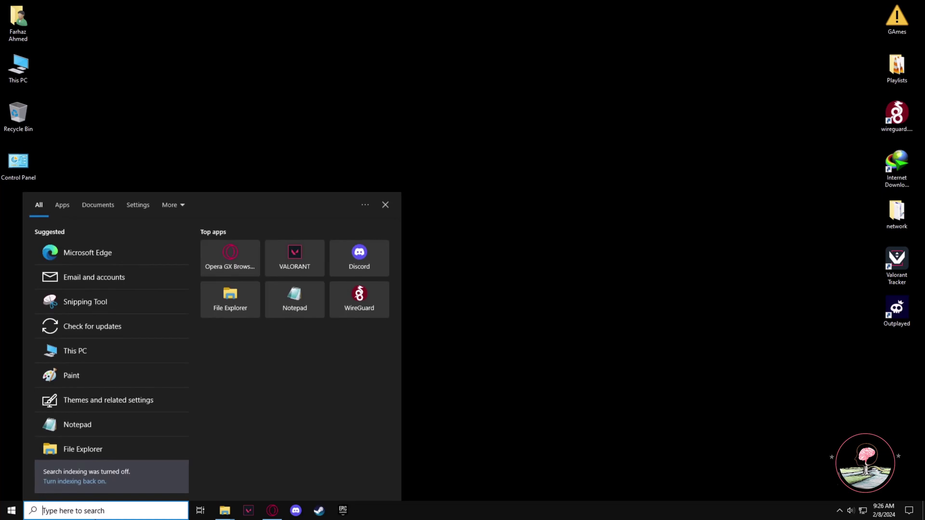
{"action": "type", "text": "sett"}
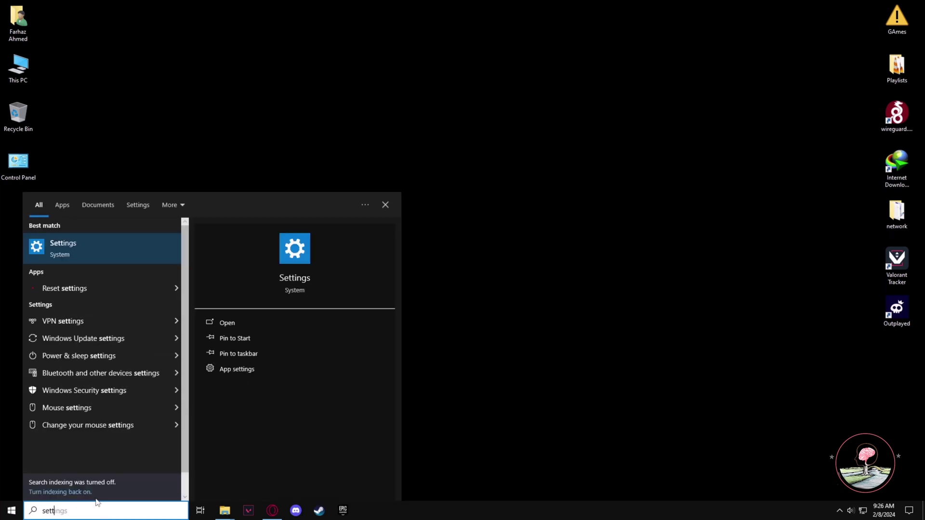
{"action": "type", "text": "ings"}
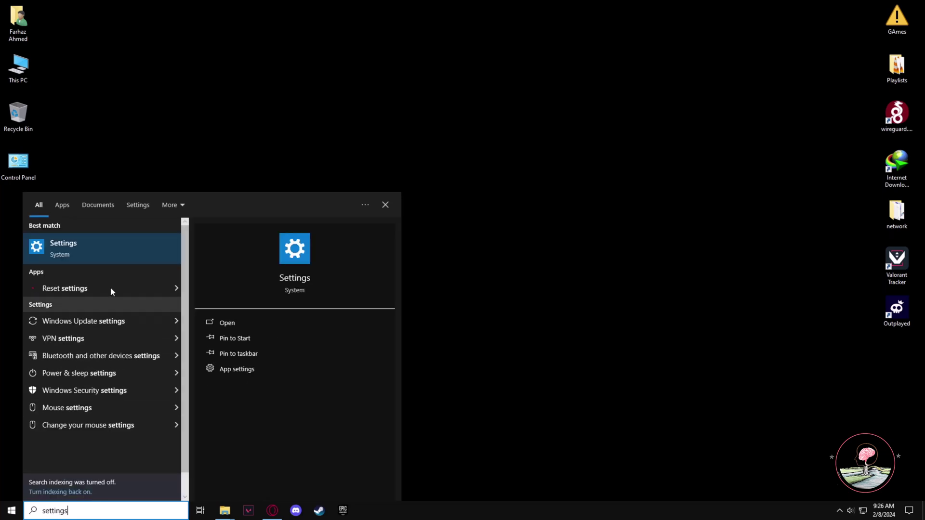
{"action": "left_click", "coordinate": [68, 247]}
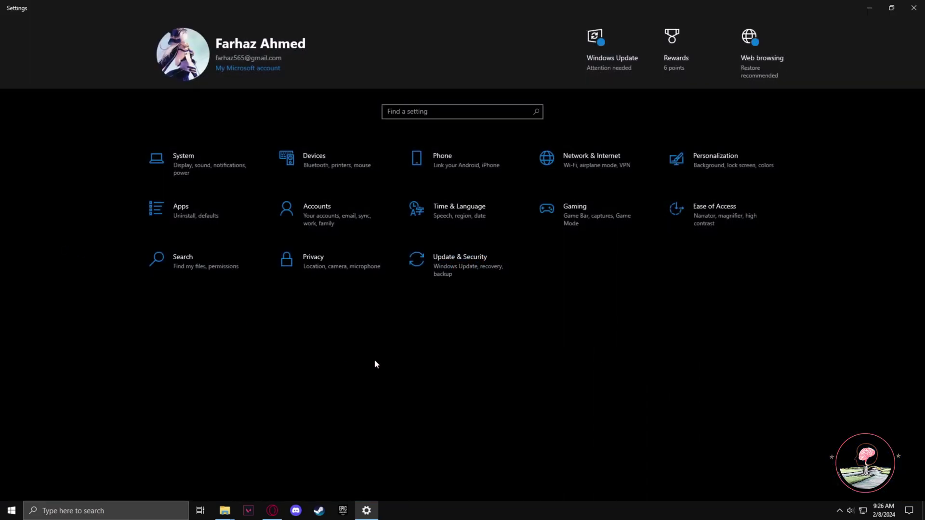
{"action": "left_click", "coordinate": [180, 212]}
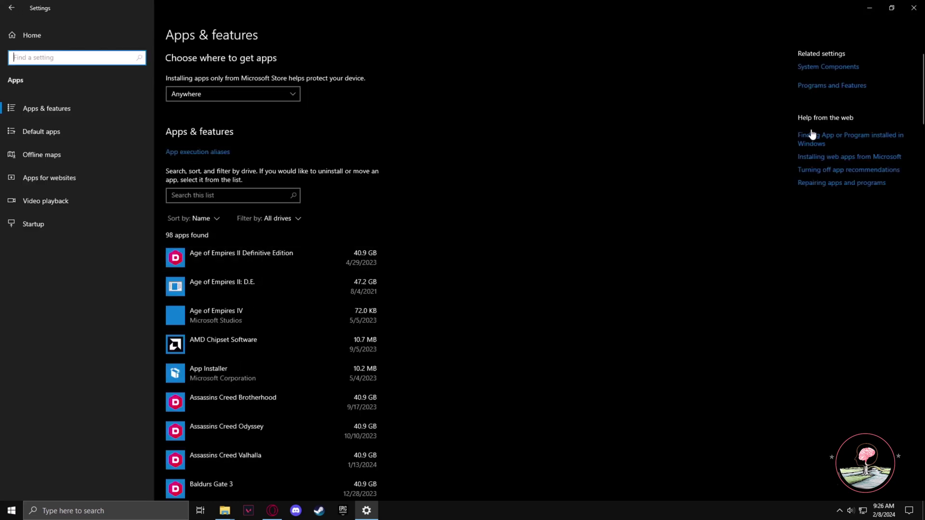
{"action": "left_click_drag", "start_coordinate": [922, 86], "coordinate": [922, 448]}
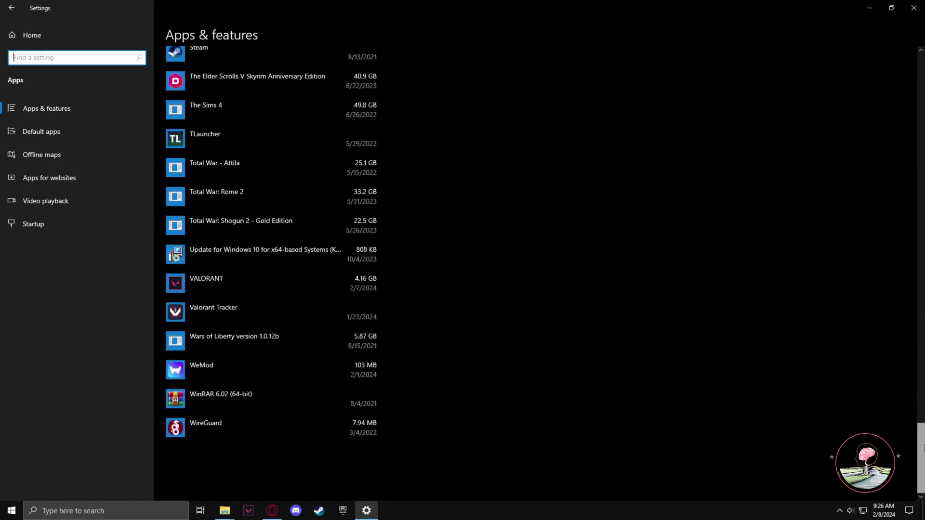
Select the VALORANT row in Apps & features to show Modify and Uninstall.
{"action": "left_click", "coordinate": [293, 292]}
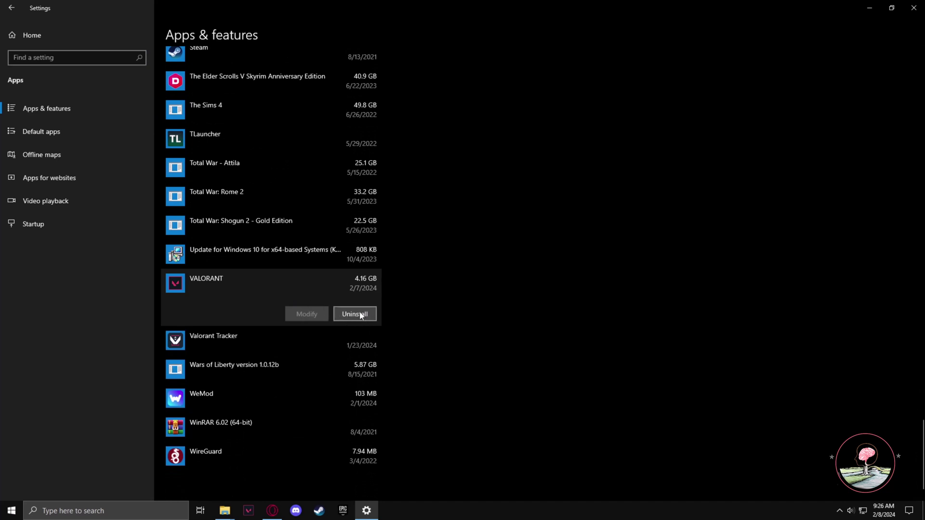
Close the Settings window with Alt+F4, returning to the desktop.
{"action": "key", "text": "alt+F4"}
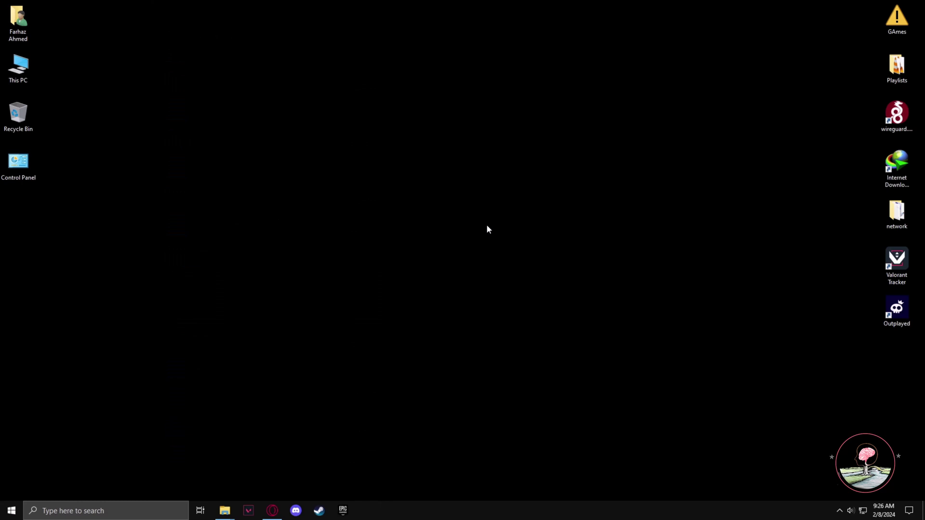